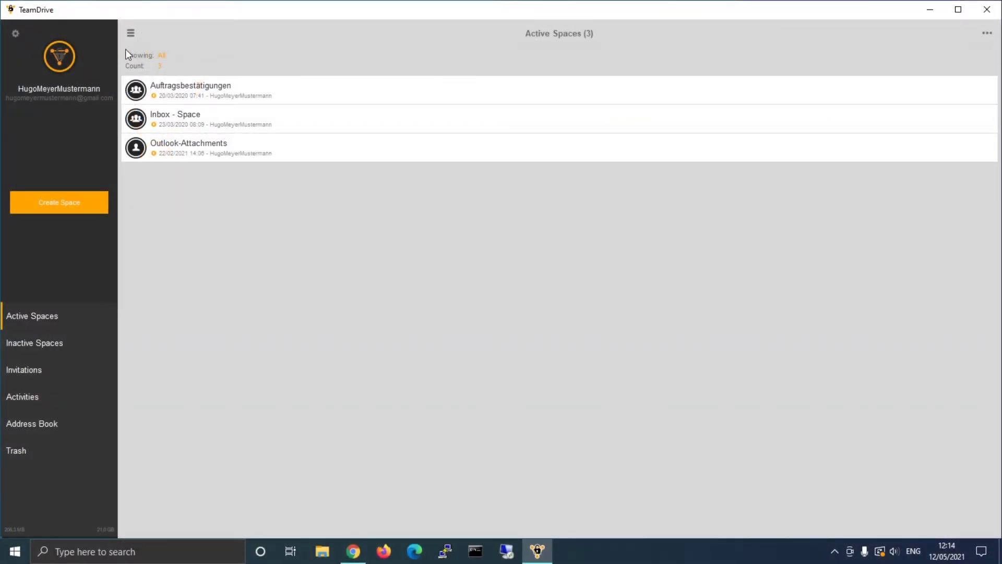
Open TeamDrive's Protection settings, re-authenticating with the account password.
click(15, 34)
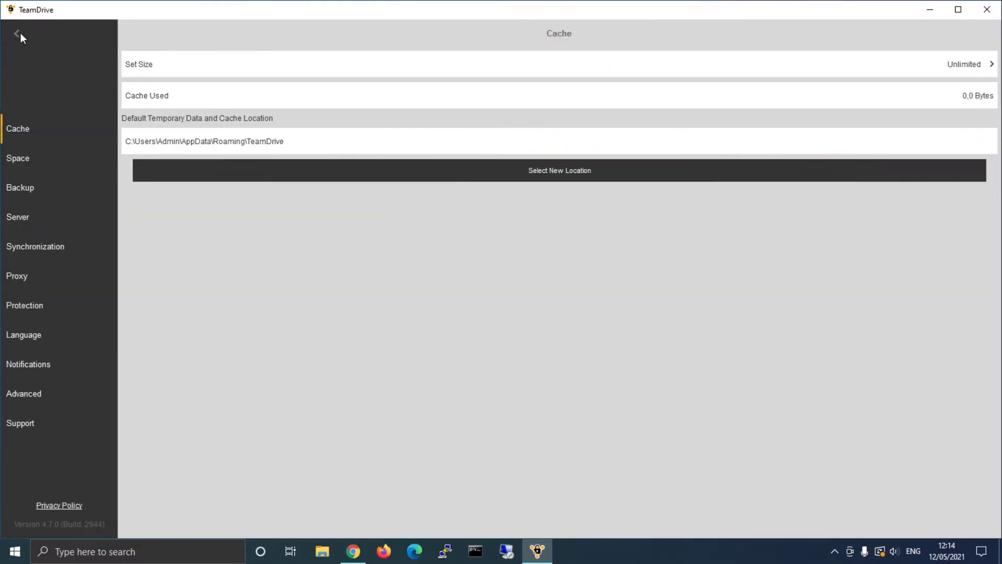
click(35, 306)
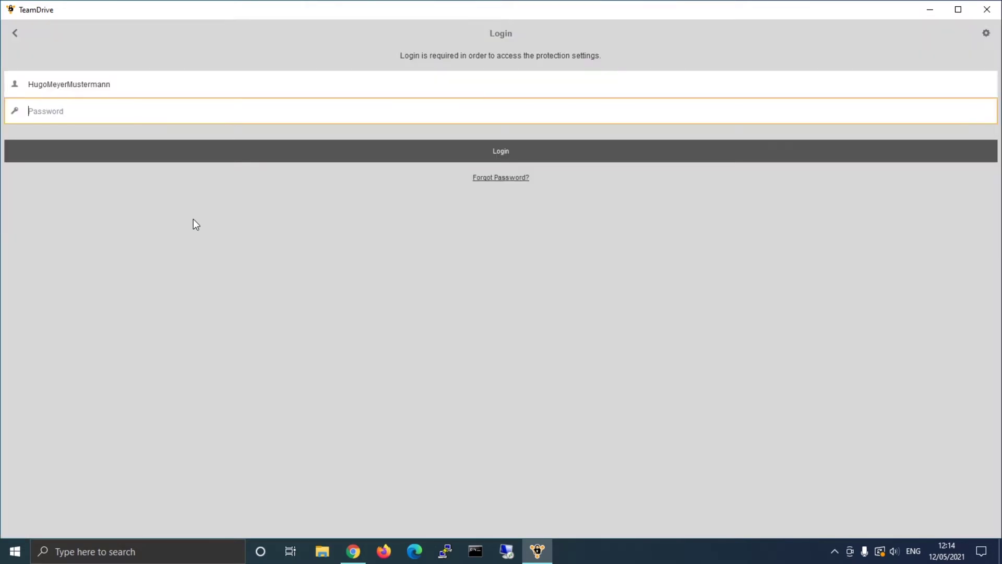
text(*******)
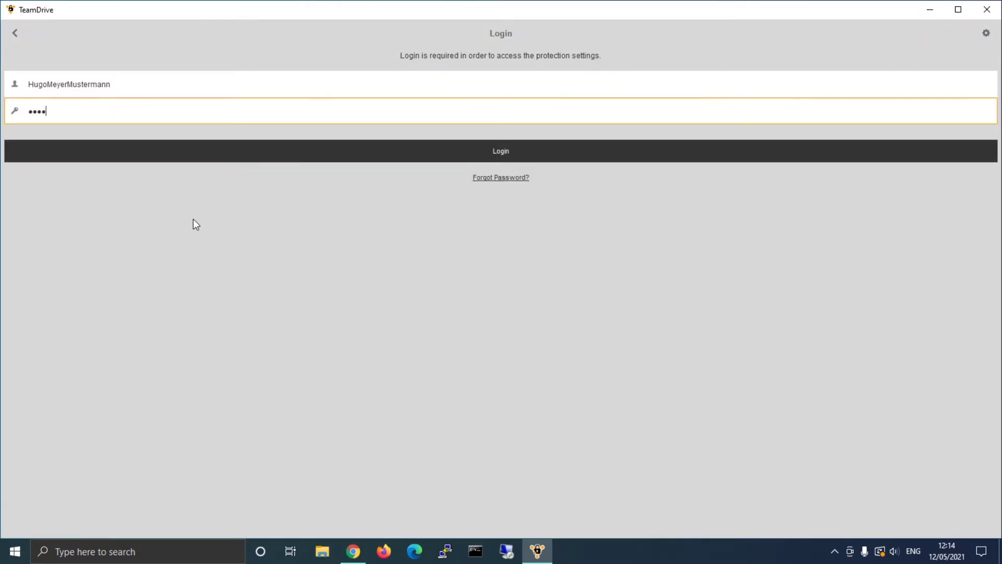
text(***)
click(247, 156)
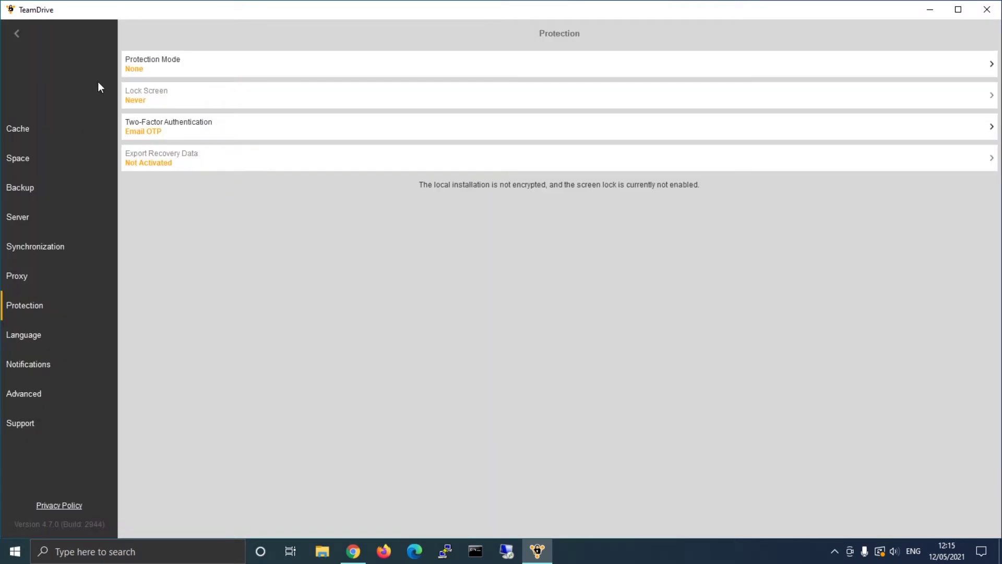
click(175, 130)
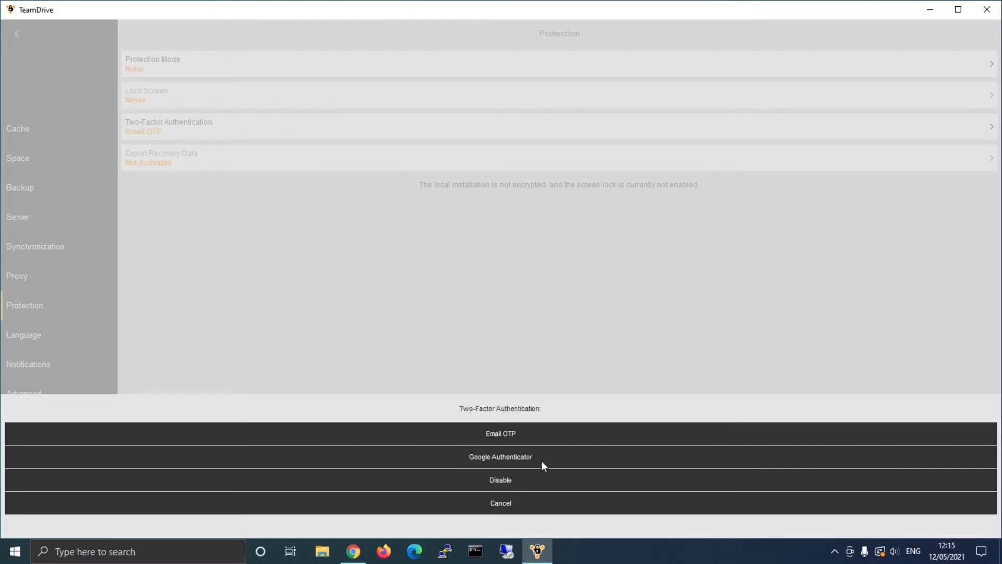
click(511, 435)
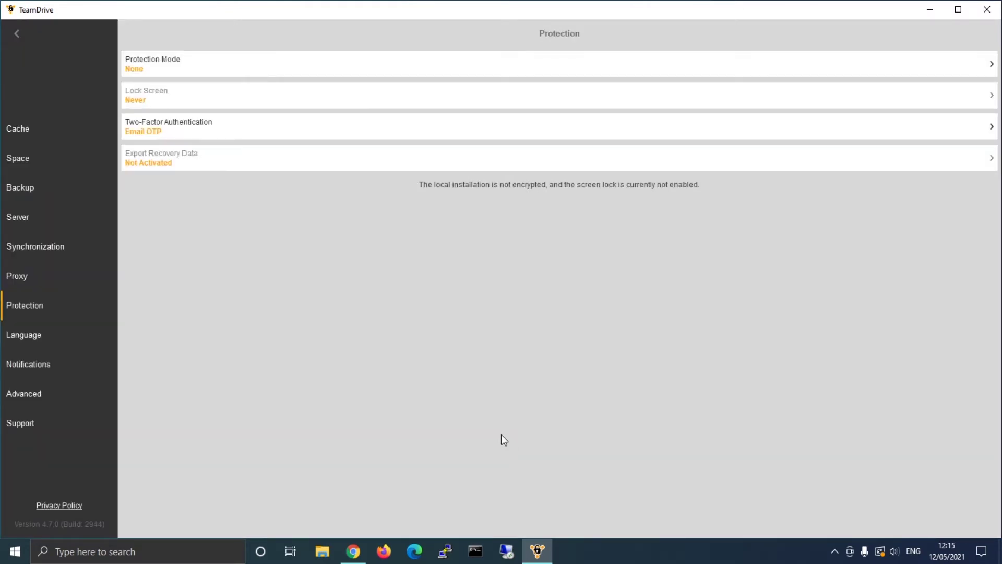
Log into the TeamDrive WebPortal in Chrome with the saved account e-mail and password.
click(354, 551)
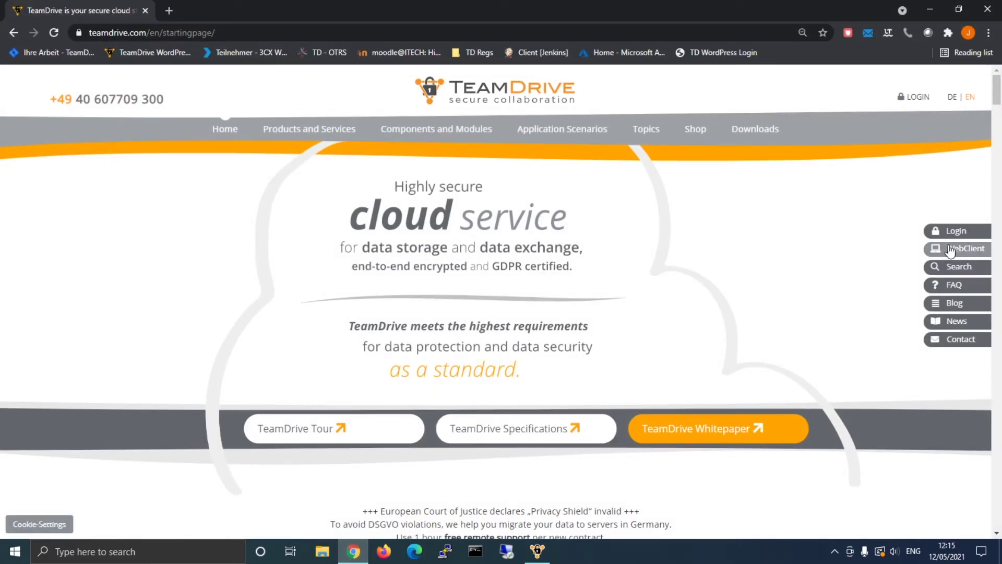
click(954, 250)
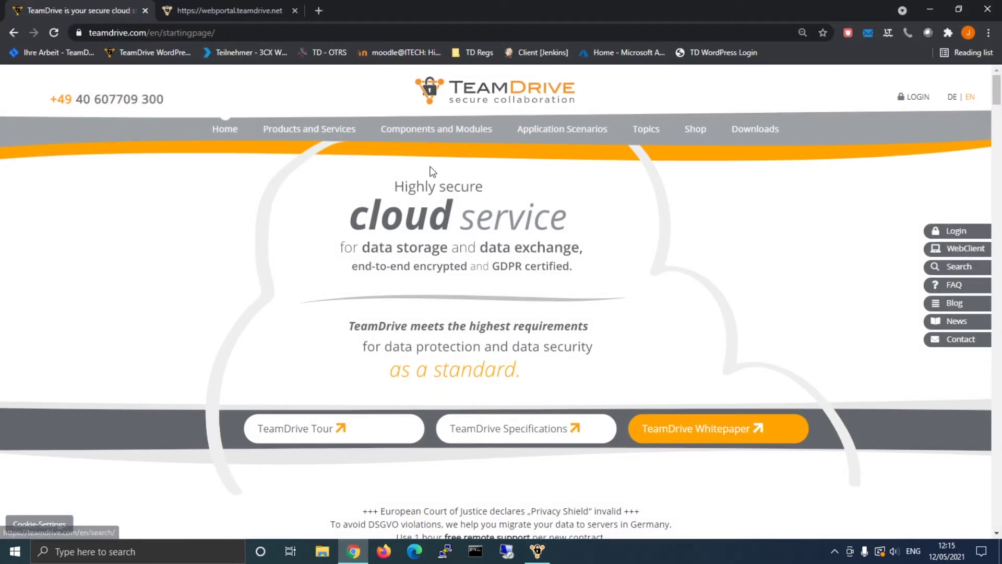
click(234, 10)
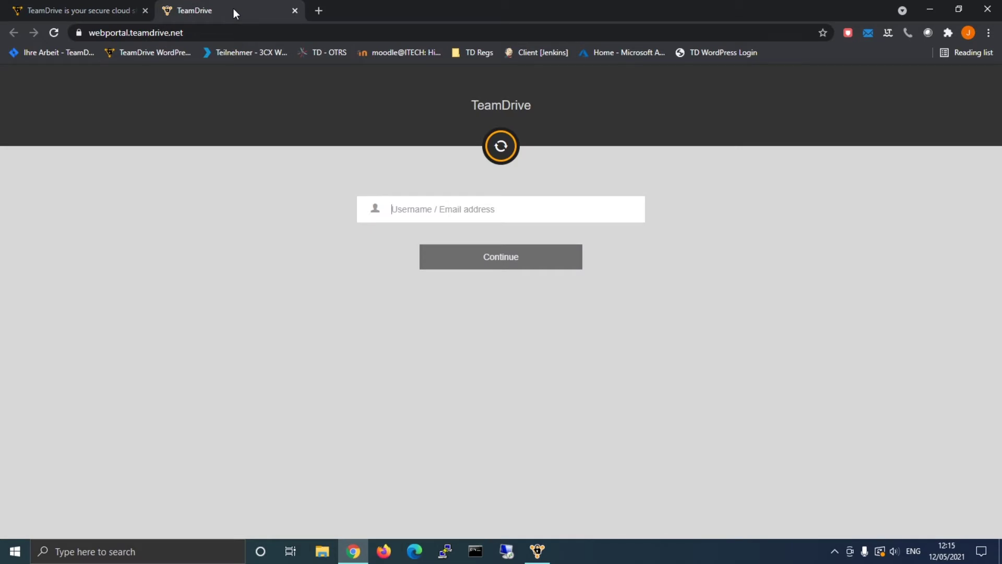
click(455, 209)
click(442, 251)
key(Return)
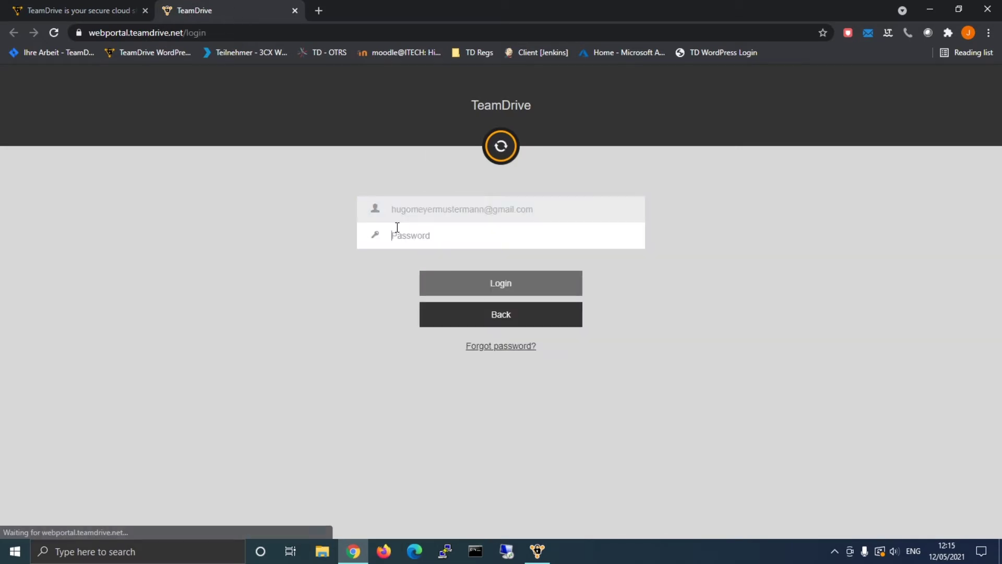
text(••••••••••)
click(451, 282)
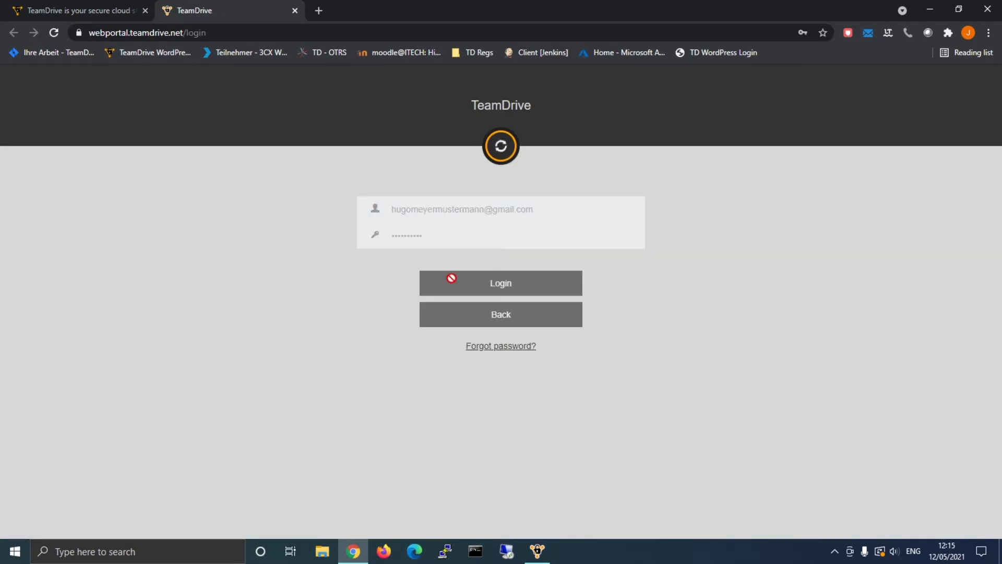
Copy the one-time PIN from the Gmail message, paste it into the WebPortal and continue.
drag(366, 235, 507, 235)
click(340, 240)
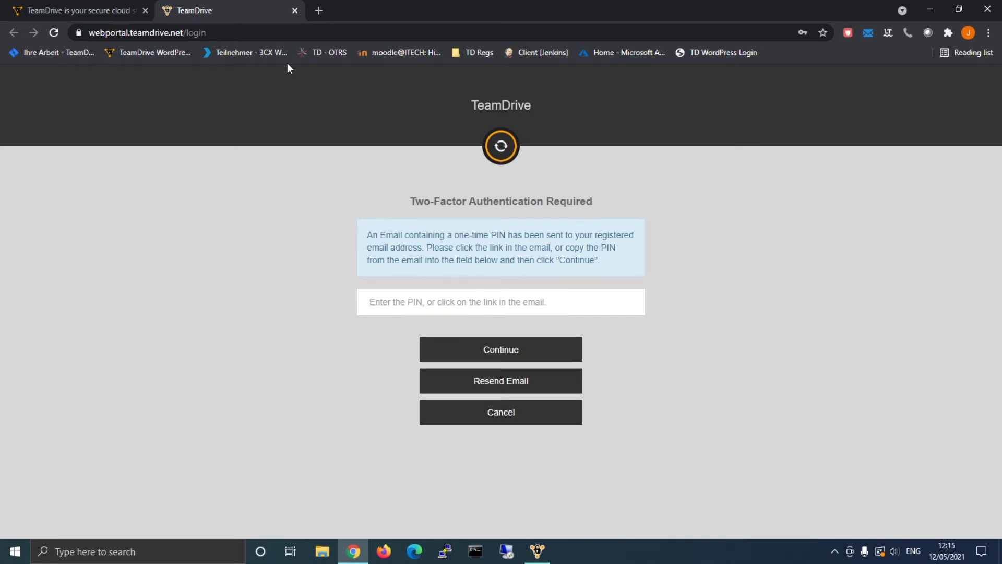
click(319, 11)
drag(540, 242, 559, 241)
key(ctrl+c)
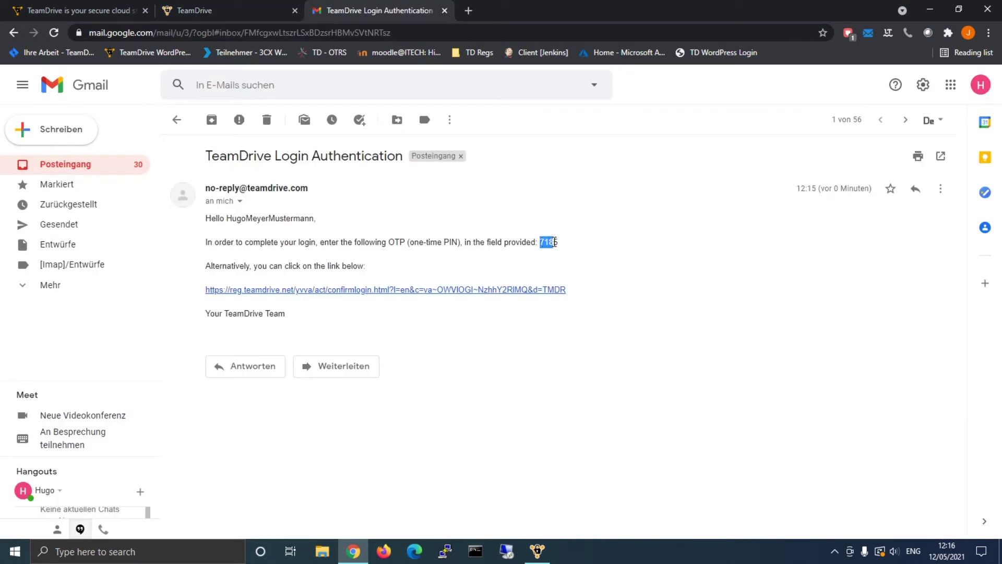
click(230, 11)
key(ctrl+v)
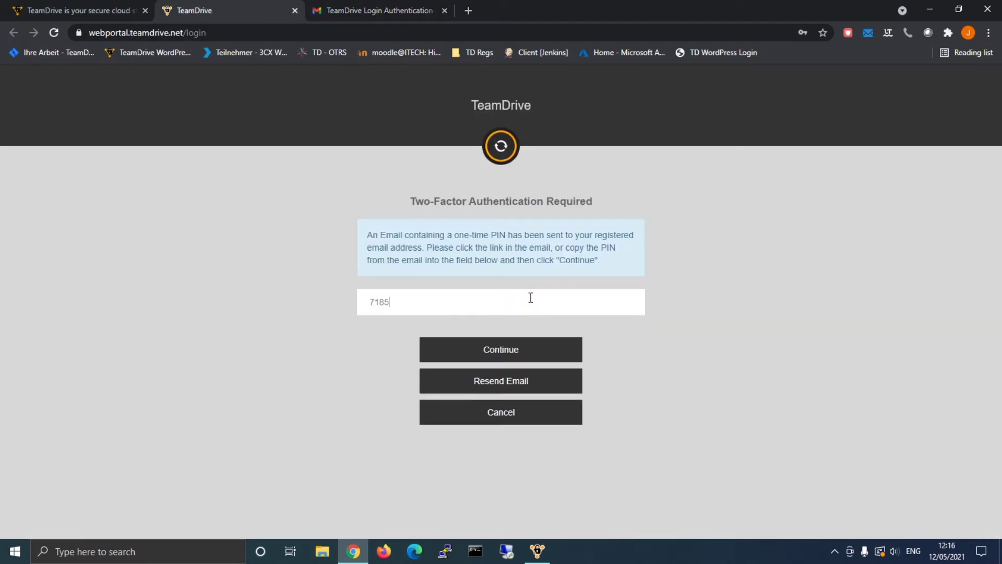
click(514, 353)
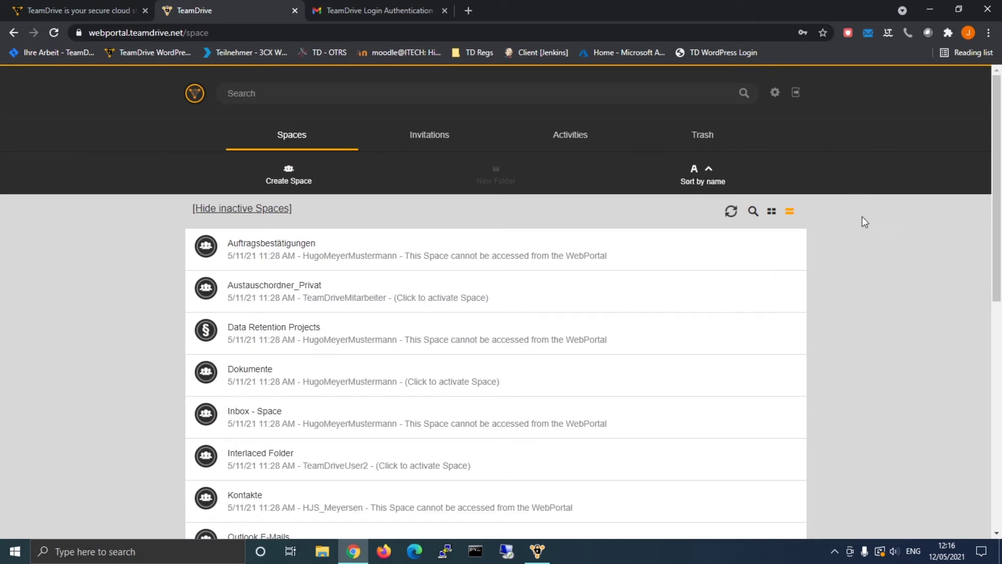
key(alt+Tab)
Choose Google Authenticator as the second factor and enable it with the app's 6-digit code.
click(165, 129)
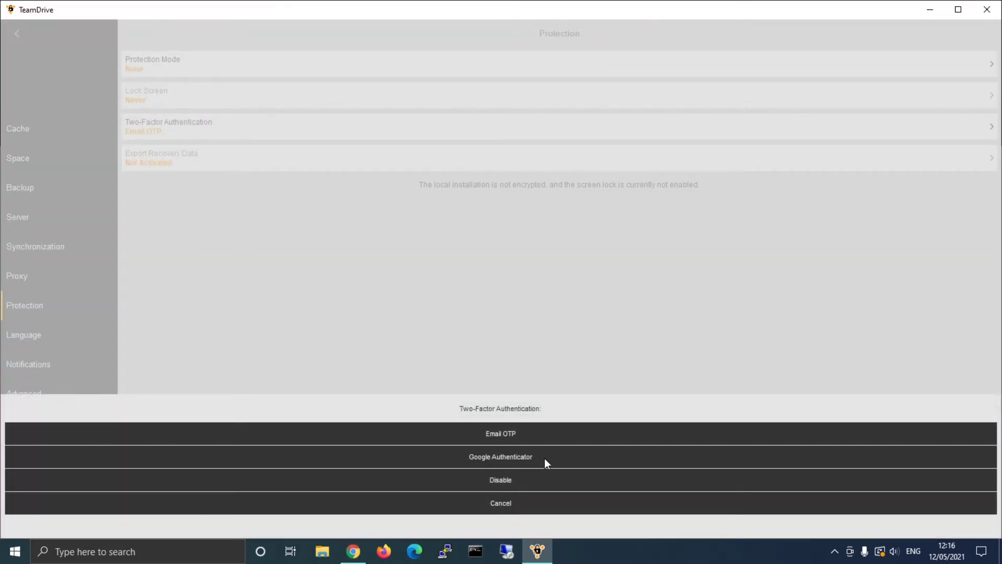
click(499, 457)
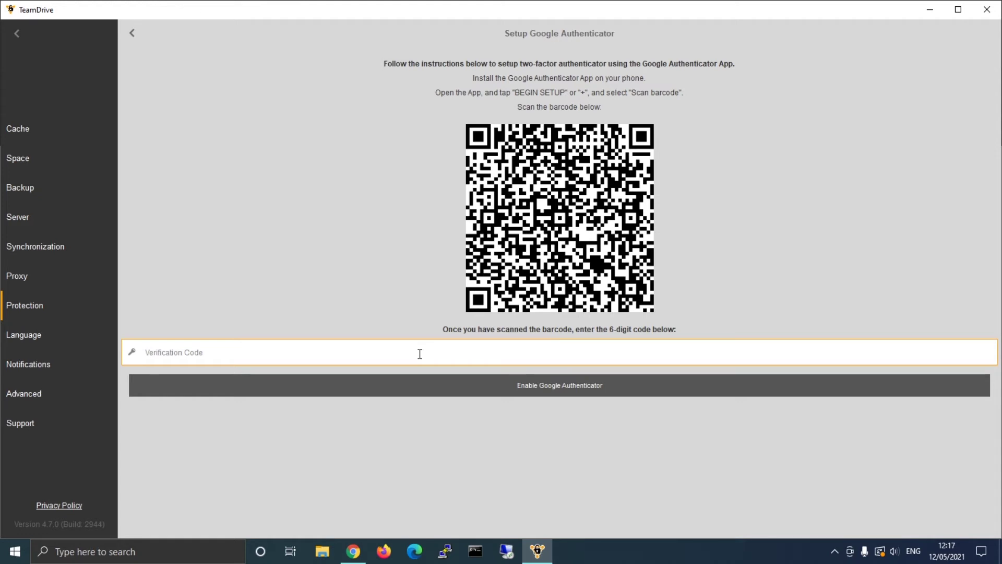
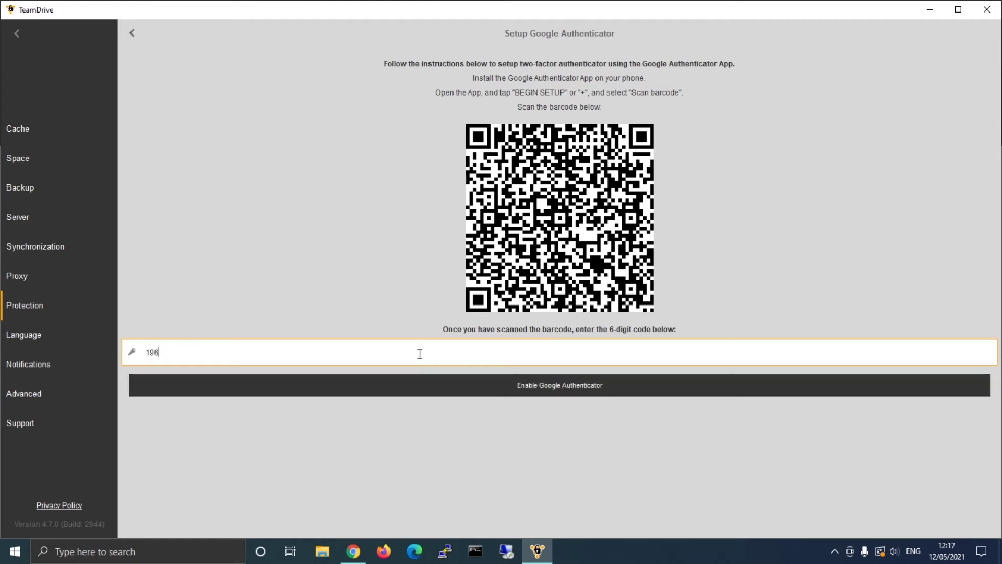
click(463, 385)
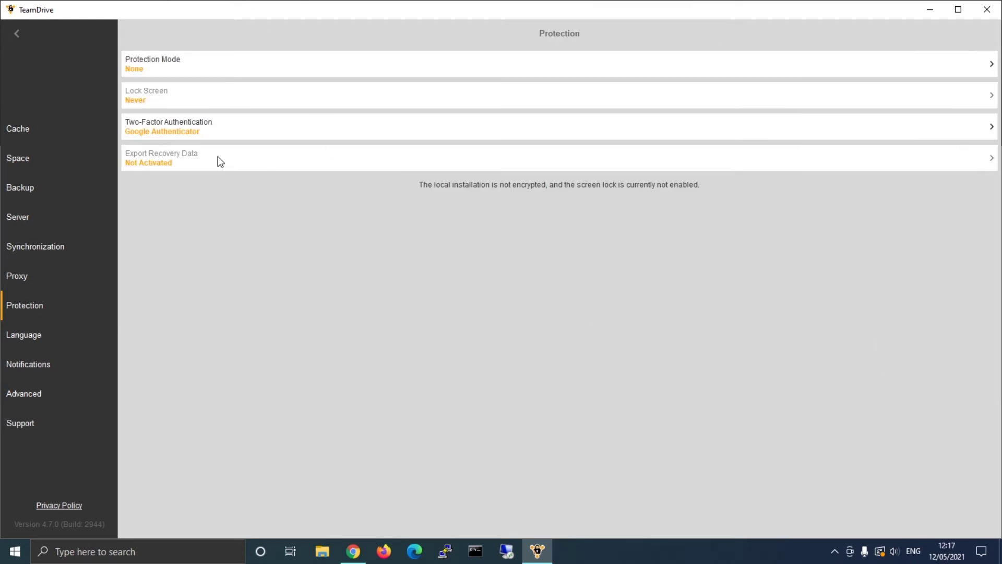
Log into the WebPortal again with the saved e-mail address and account password.
click(354, 553)
click(479, 215)
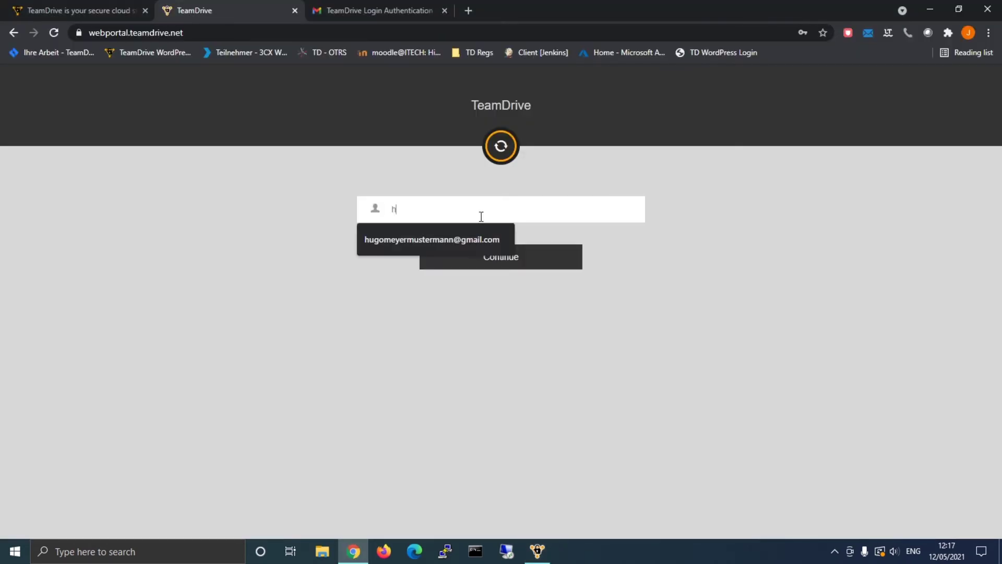
click(462, 237)
click(467, 259)
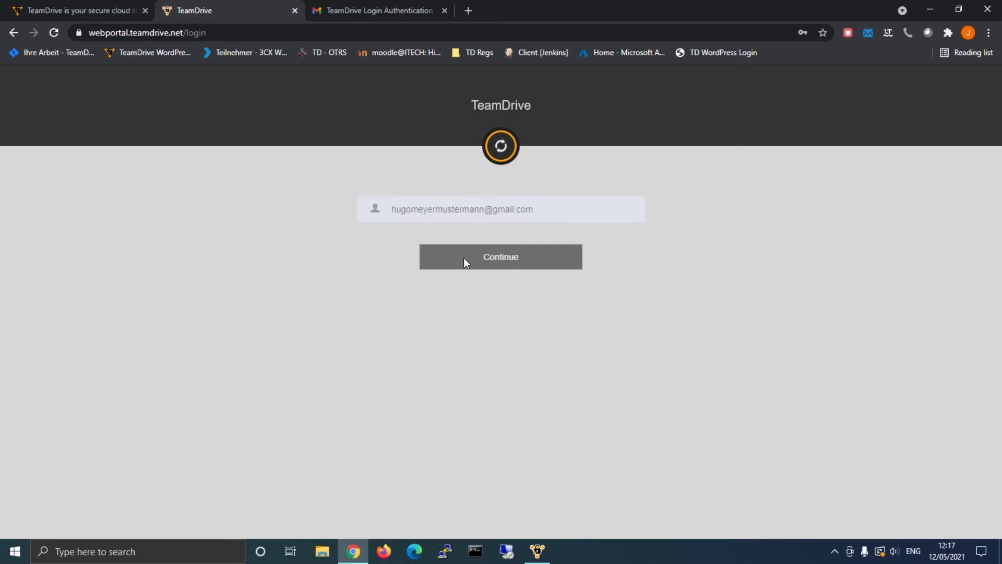
text(•••••••••)
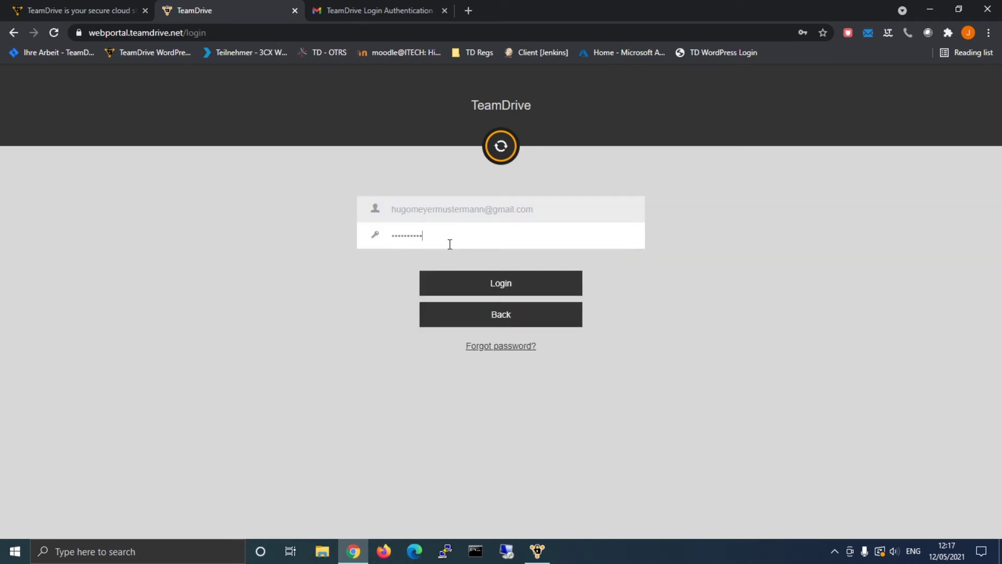
click(464, 281)
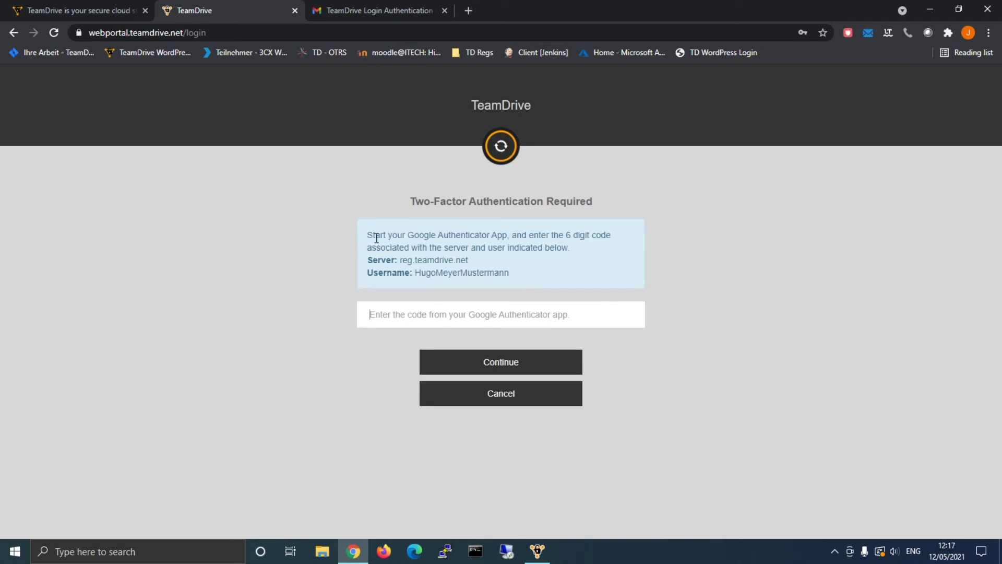
Enter the 6-digit Google Authenticator code and submit it to reach the Spaces list.
drag(408, 235, 507, 231)
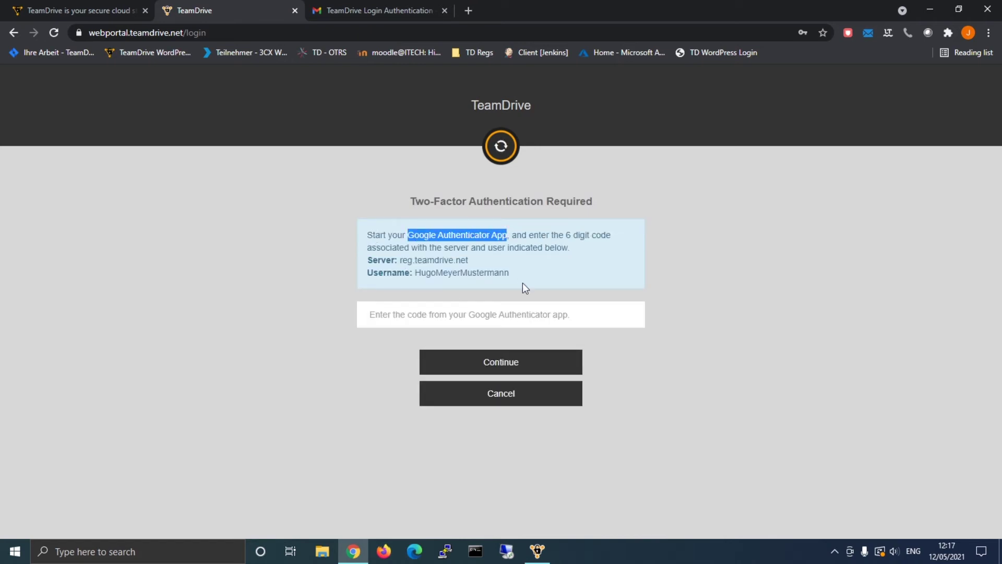
click(527, 315)
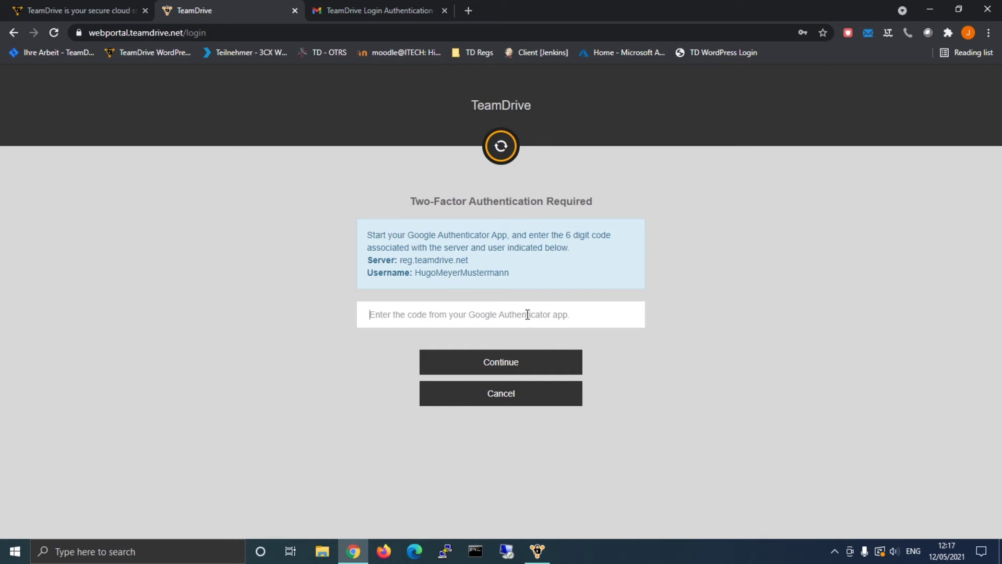
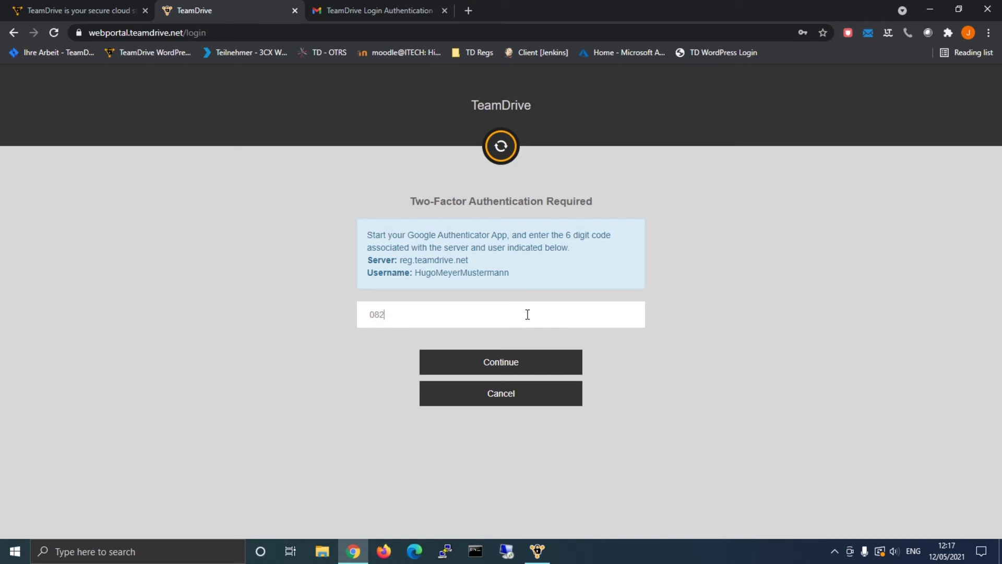
click(471, 364)
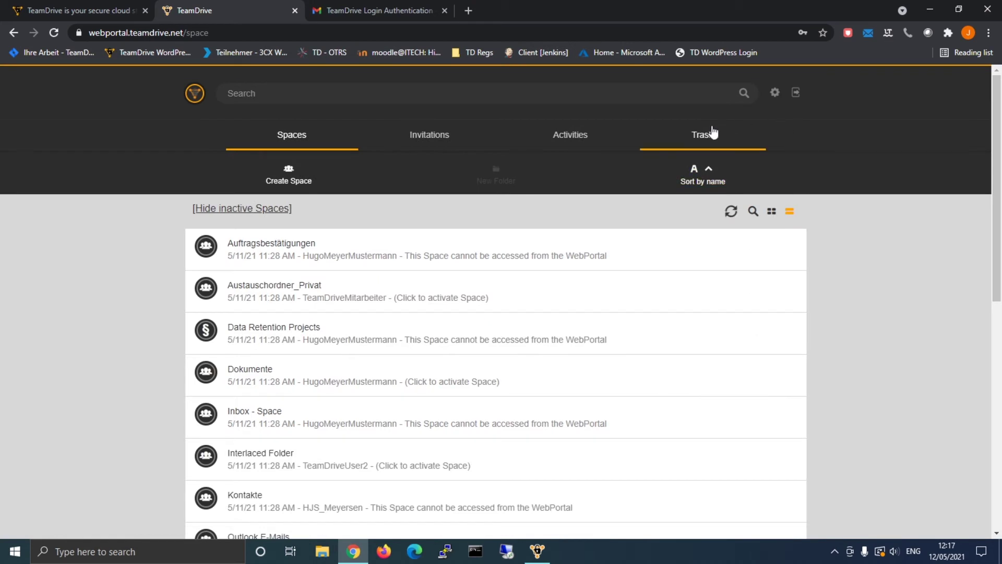
Verify Advanced > Two-Factor Authentication shows Google Authenticator App, then go back to the teamdrive.com tab.
click(774, 94)
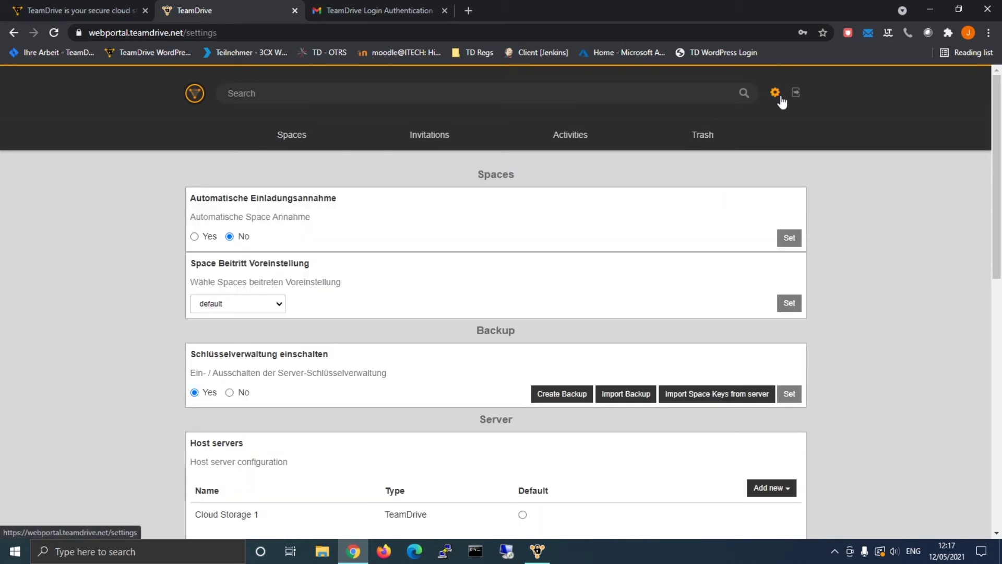
drag(997, 98, 976, 412)
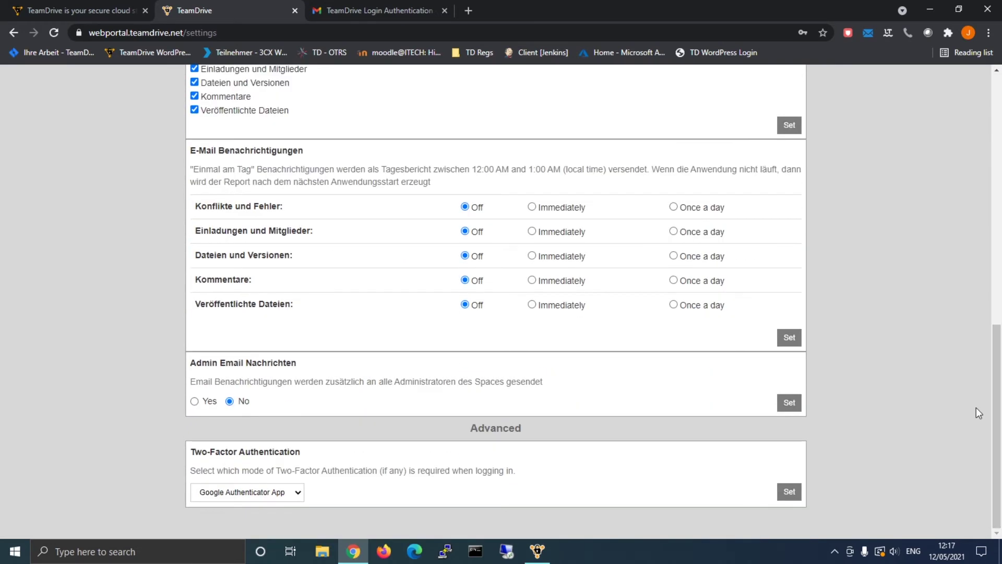
drag(193, 452, 300, 458)
click(325, 455)
click(118, 8)
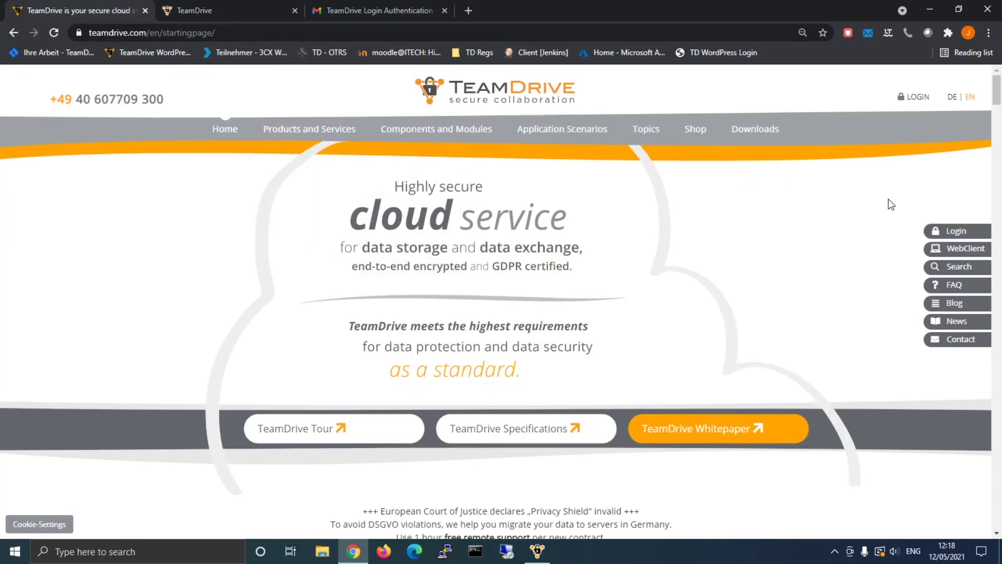
Log into the TeamDrive Shop account with the saved username and password.
click(945, 235)
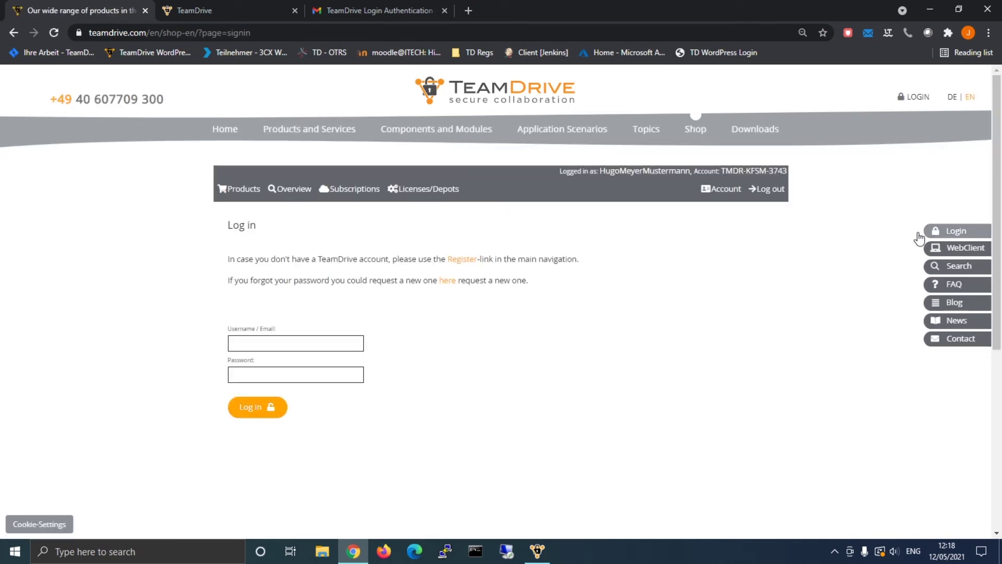
click(351, 346)
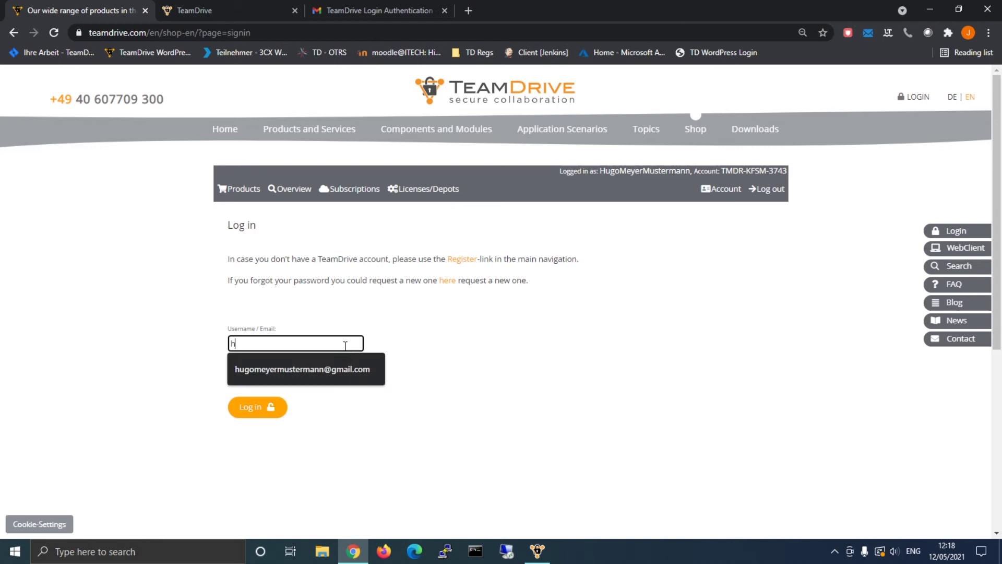
click(337, 366)
click(326, 370)
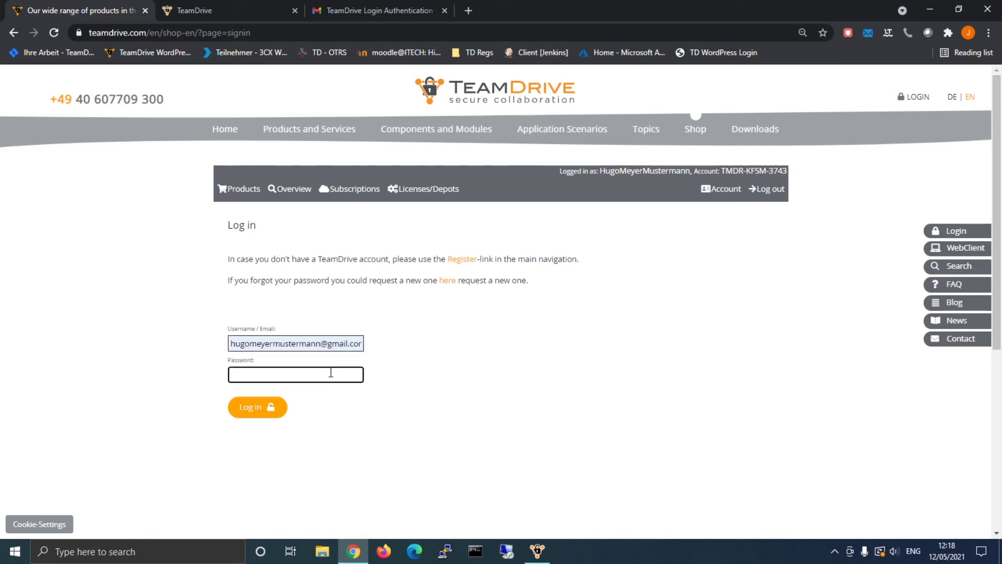
text(***)
key(BackSpace)
key(BackSpace)
key(BackSpace)
text(************)
click(262, 412)
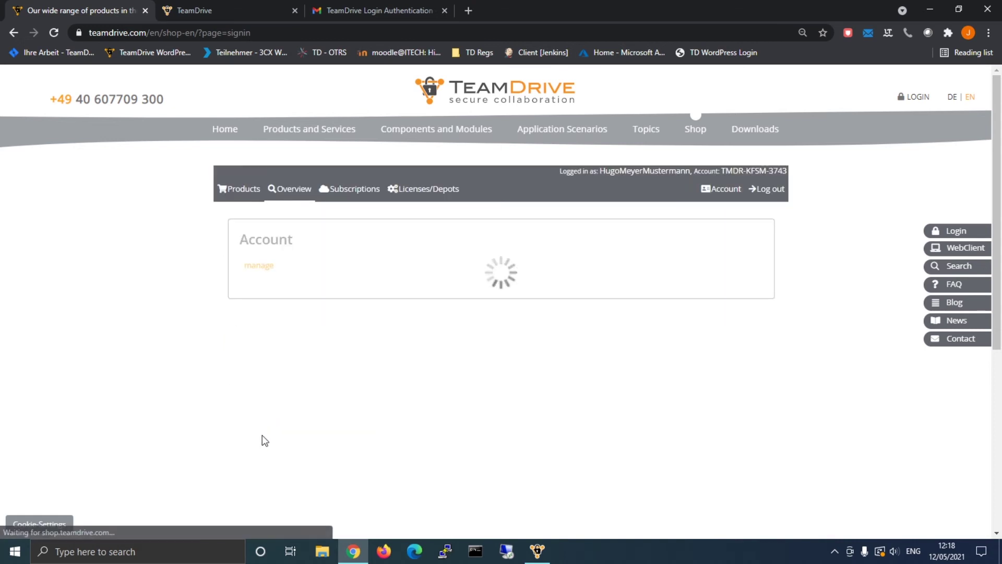
Open Licenses/Depots and scroll down to the Advanced Administration section.
click(417, 191)
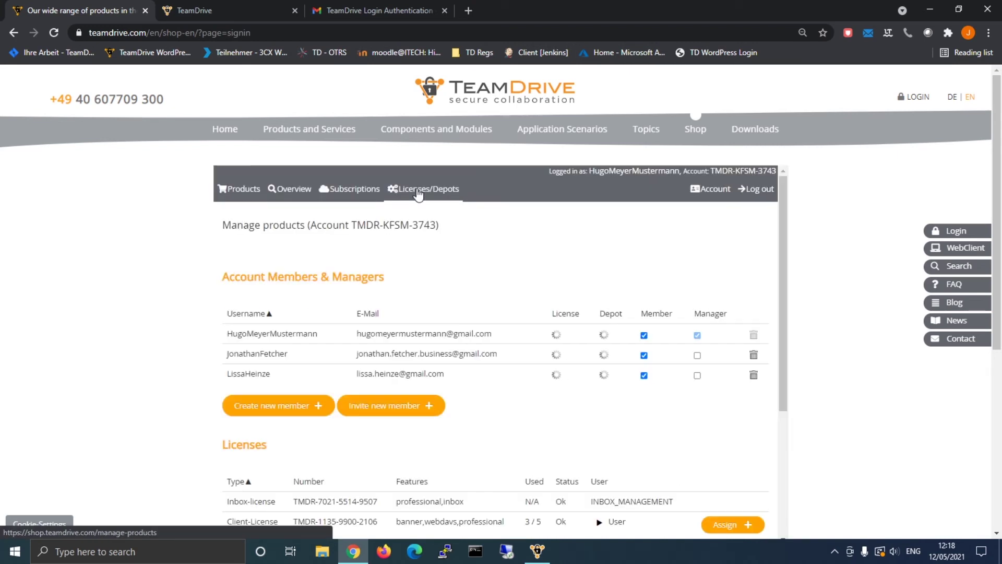
scroll(762, 446, down, 6)
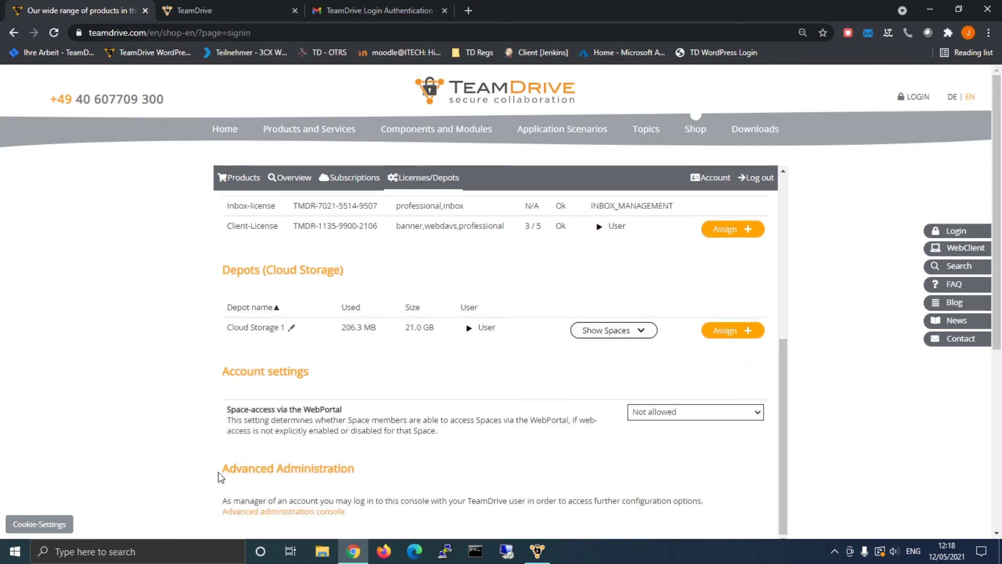
drag(219, 473, 367, 474)
Enter the admin console, list Accounts > Manage Accounts, and open the first account number.
click(339, 511)
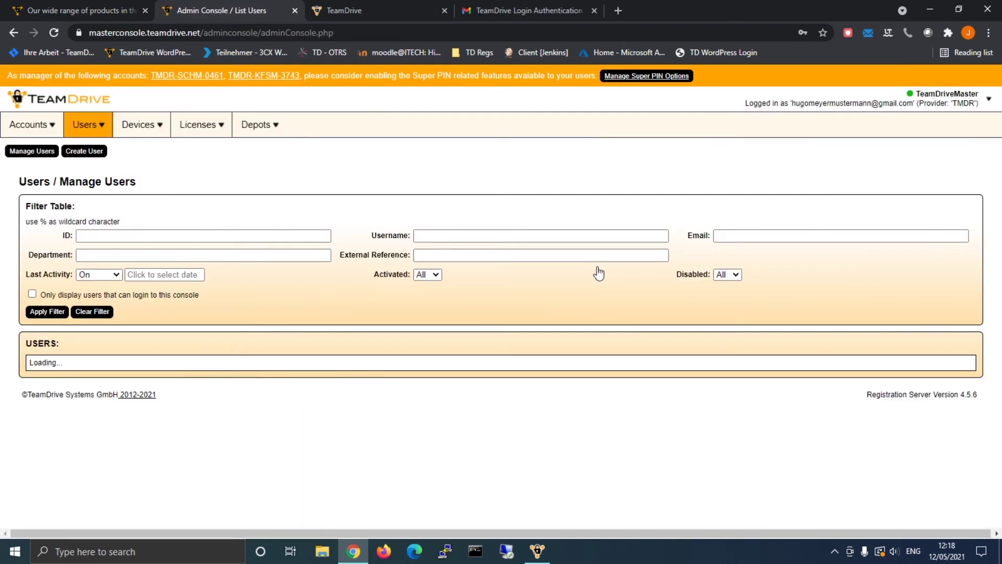
mouse_move(42, 126)
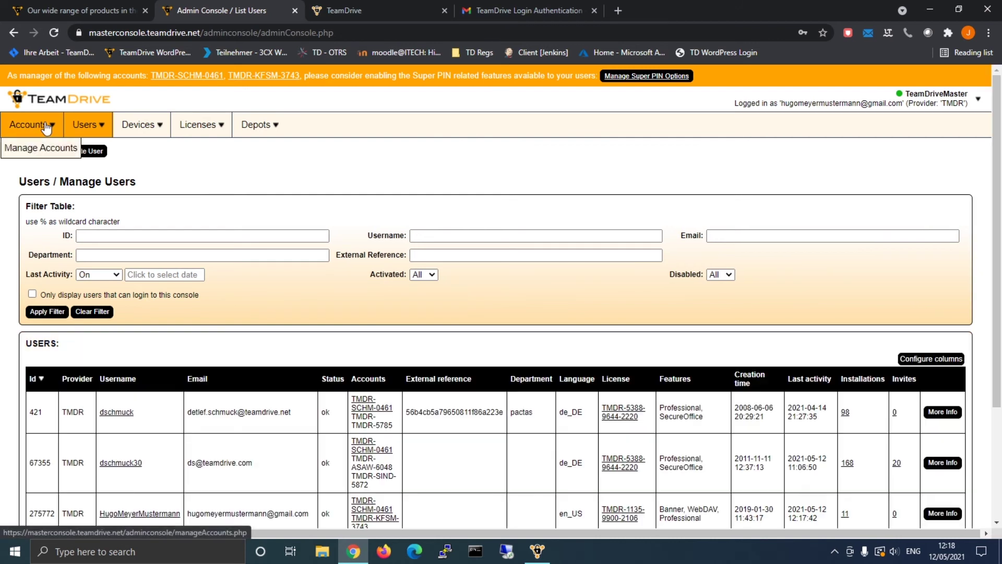
click(37, 150)
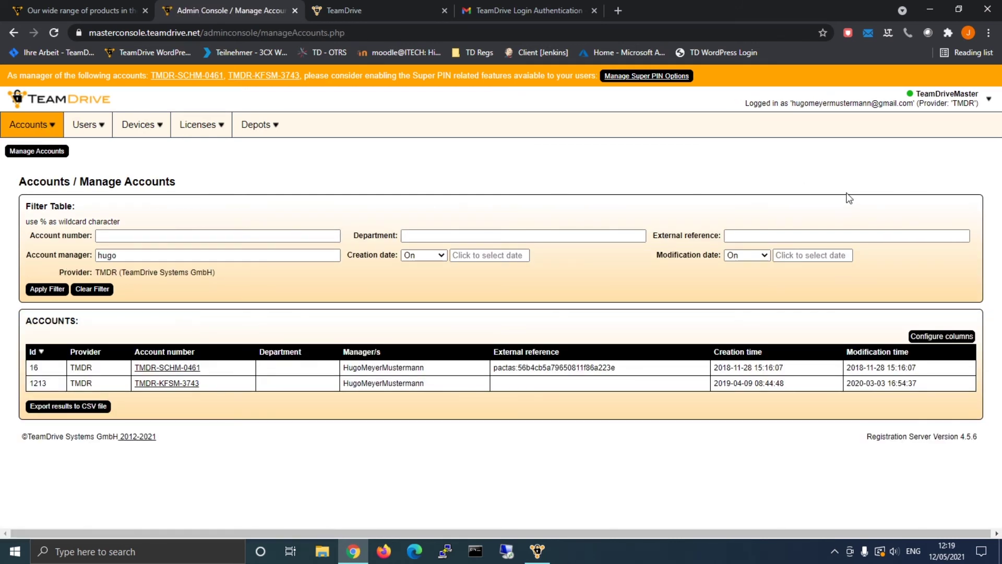
click(193, 368)
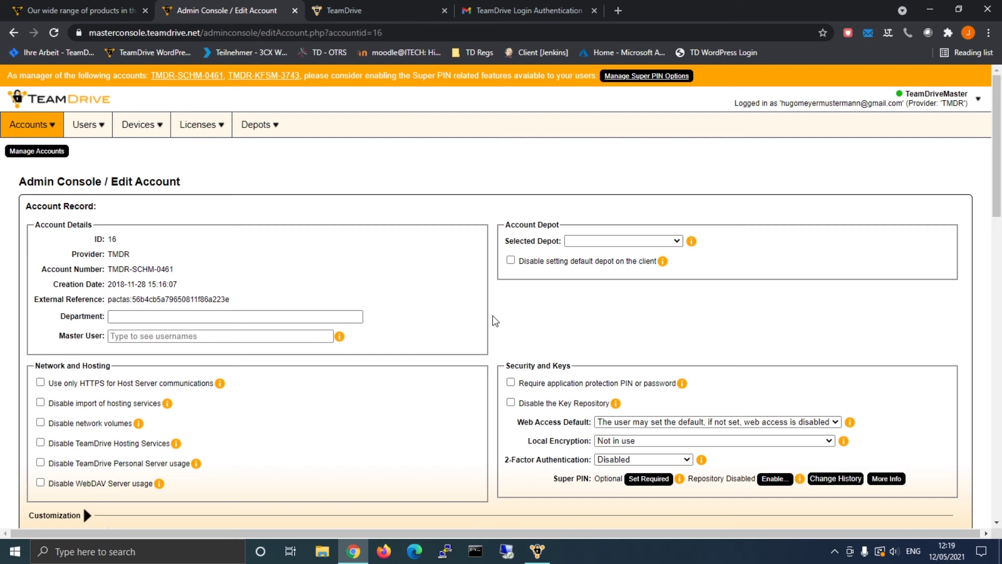
Set 2-Factor Authentication under Security and Keys to 'Required for all logins'.
drag(508, 367, 576, 371)
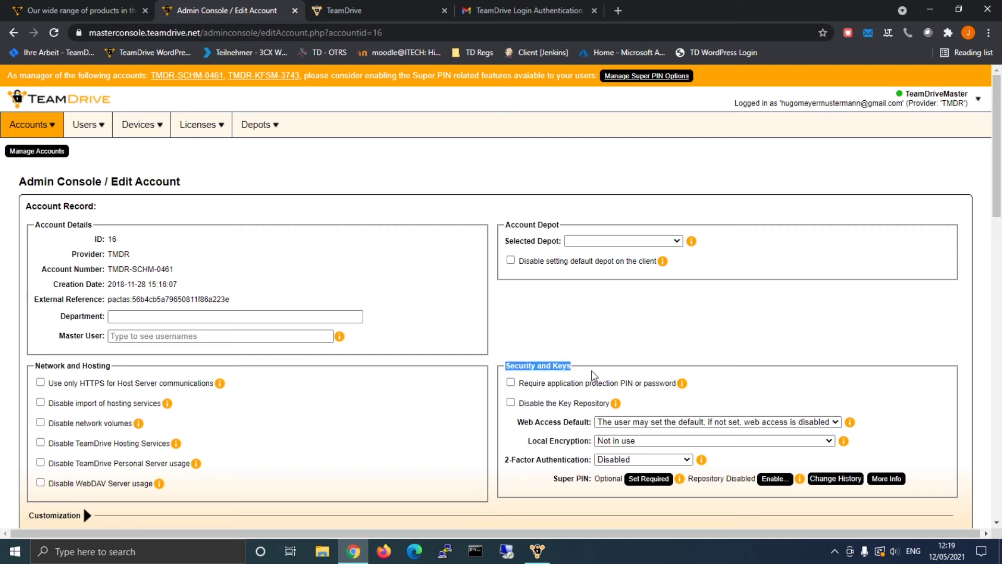
drag(505, 460, 587, 461)
click(642, 460)
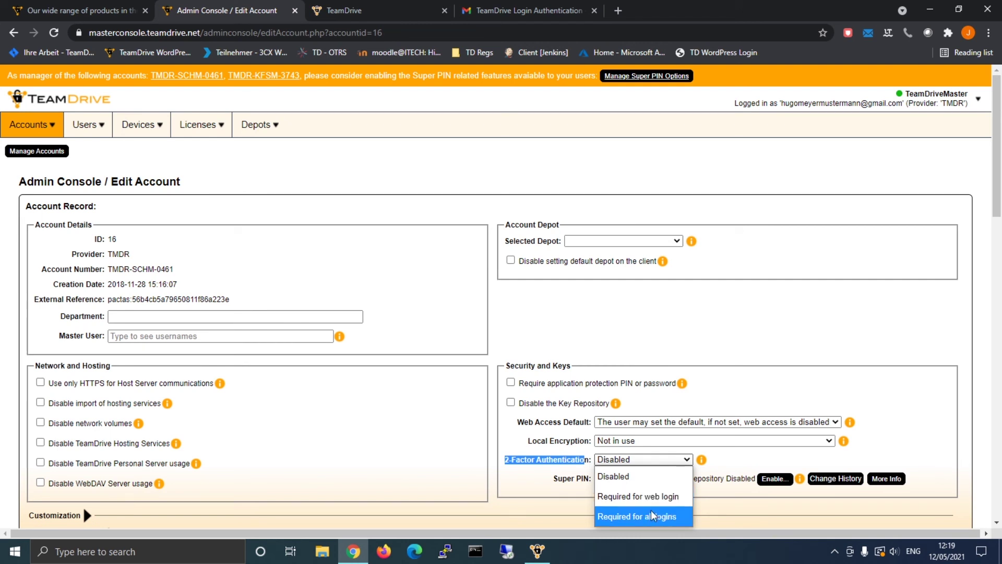
click(649, 517)
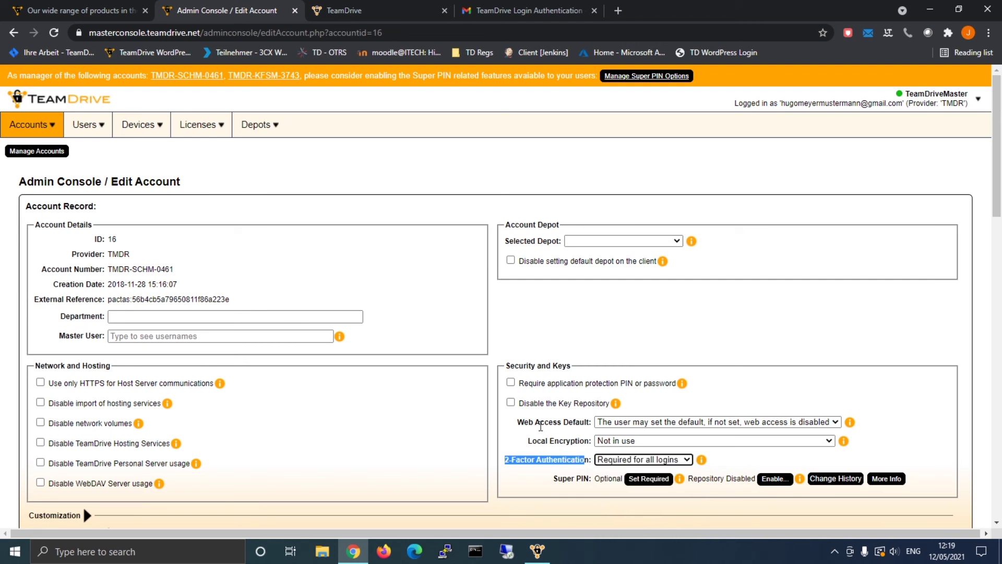
Set Web Access Default to 'Web access is enabled by default'.
drag(517, 422, 590, 421)
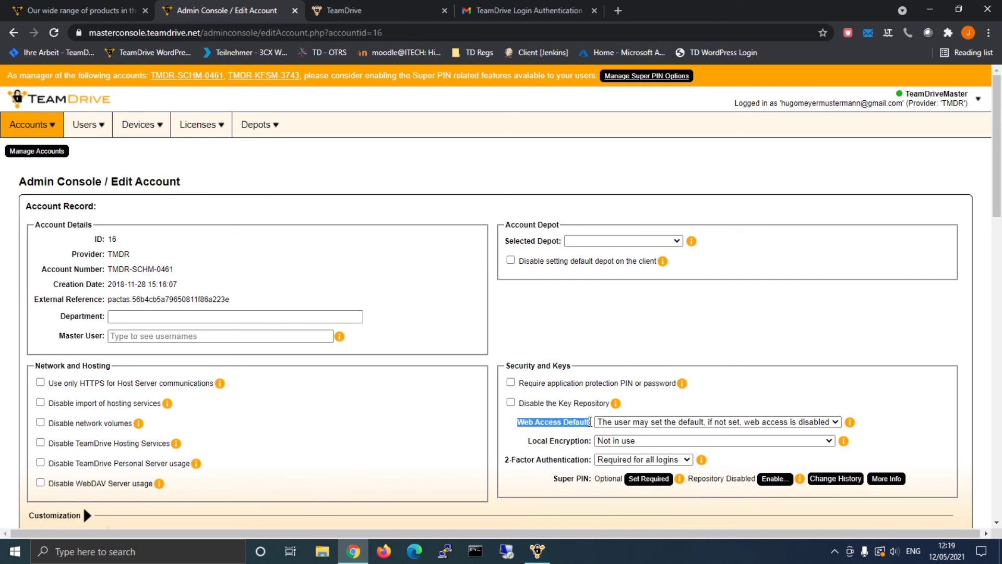
click(637, 422)
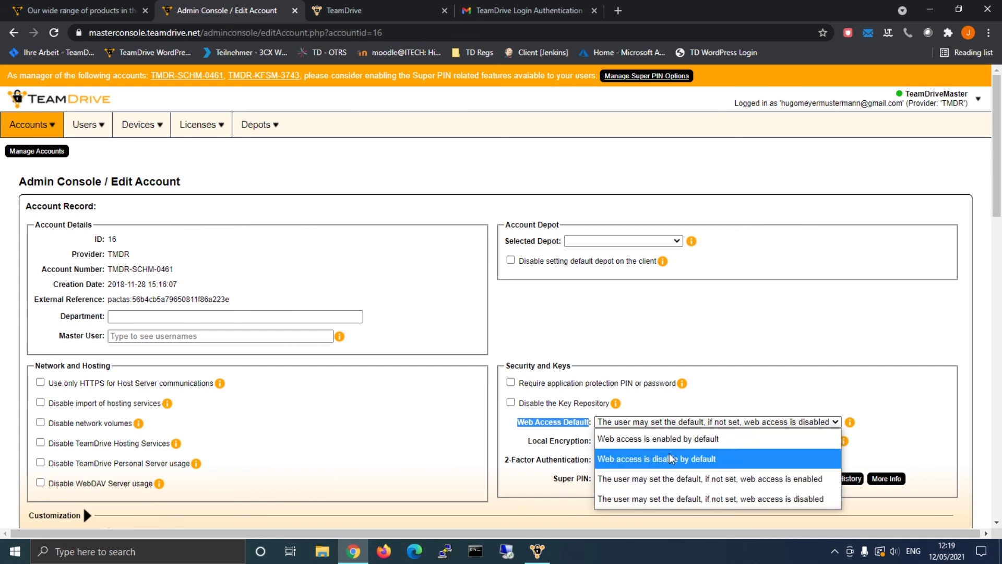
click(662, 440)
scroll(464, 412, down, 1)
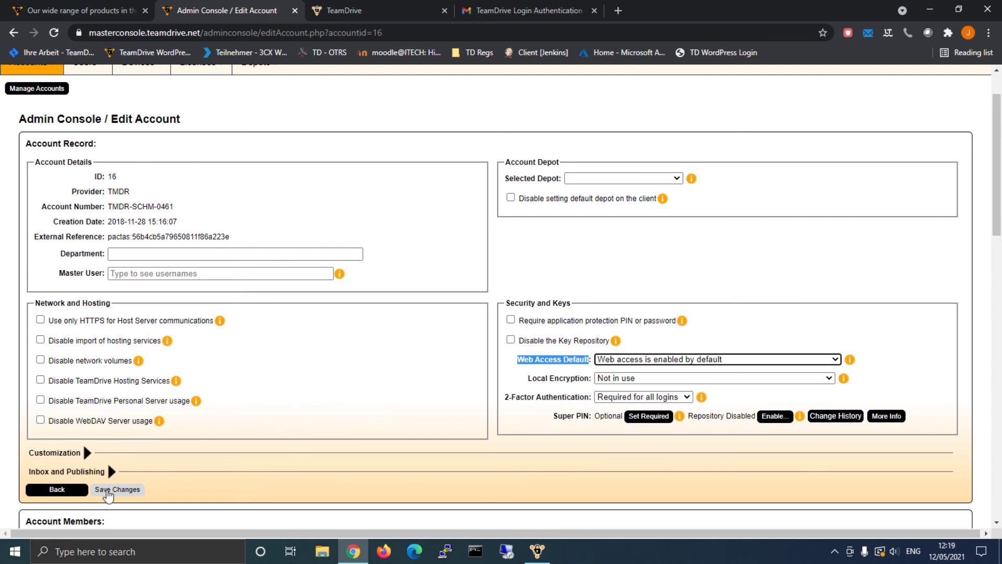
scroll(458, 323, up, 1)
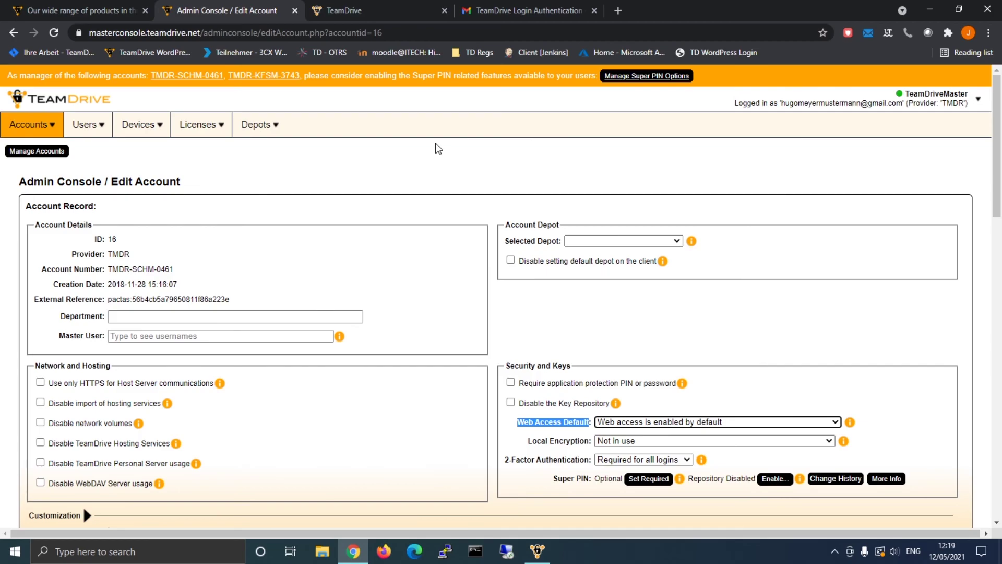